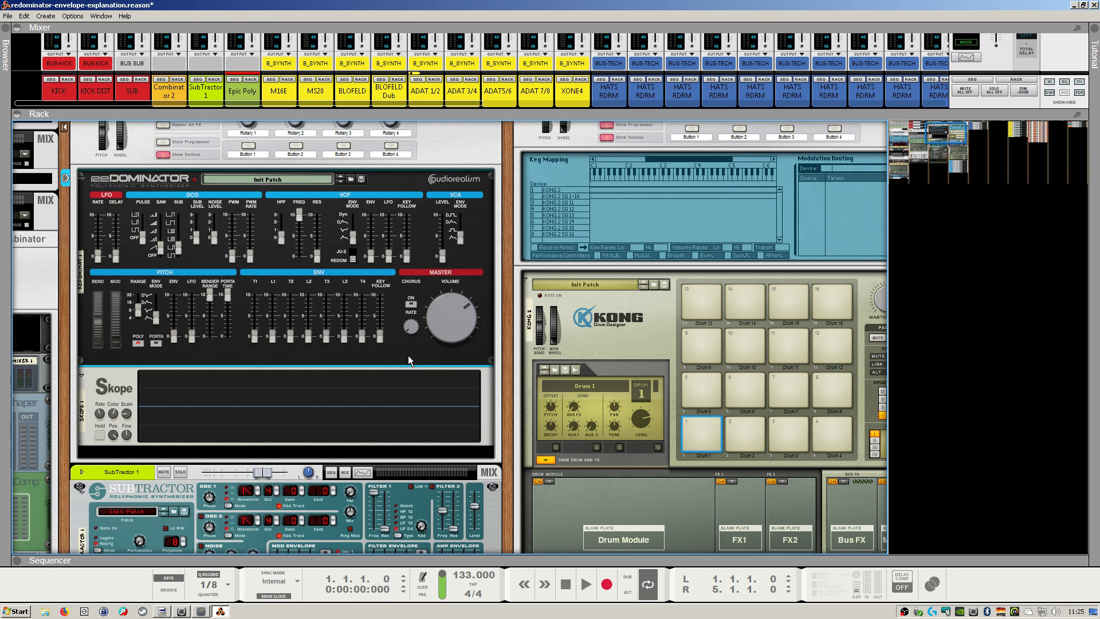
scroll(408, 355, "down", 4)
left_click(453, 456)
mouse_move(452, 455)
left_mouse_down()
mouse_move(453, 484)
mouse_move(457, 451)
left_mouse_up()
left_click(363, 245)
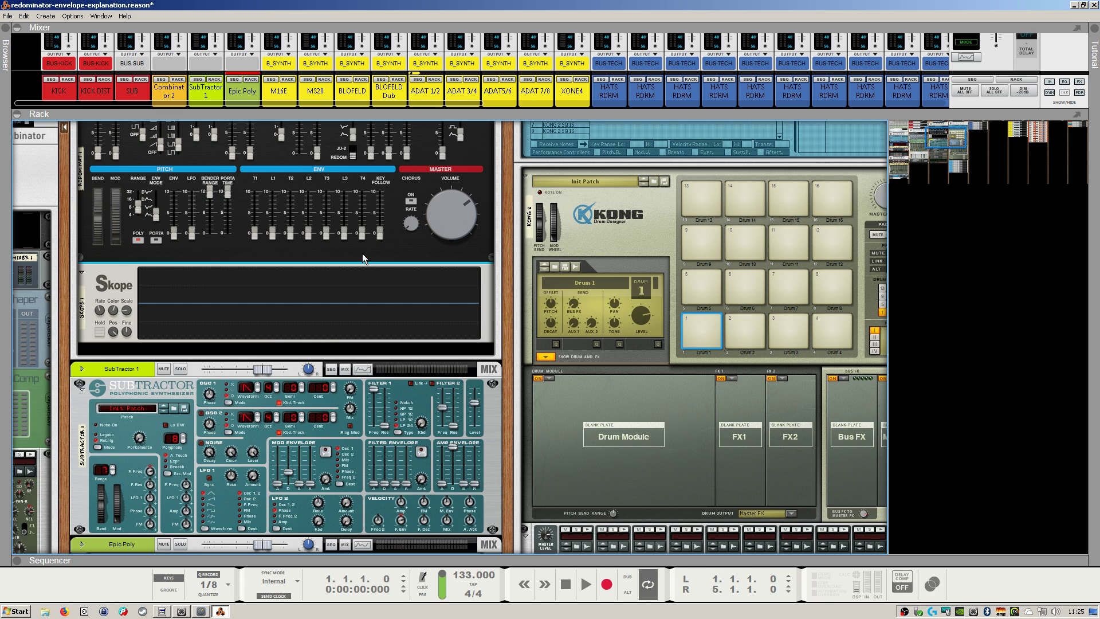
scroll(364, 253, "up", 1)
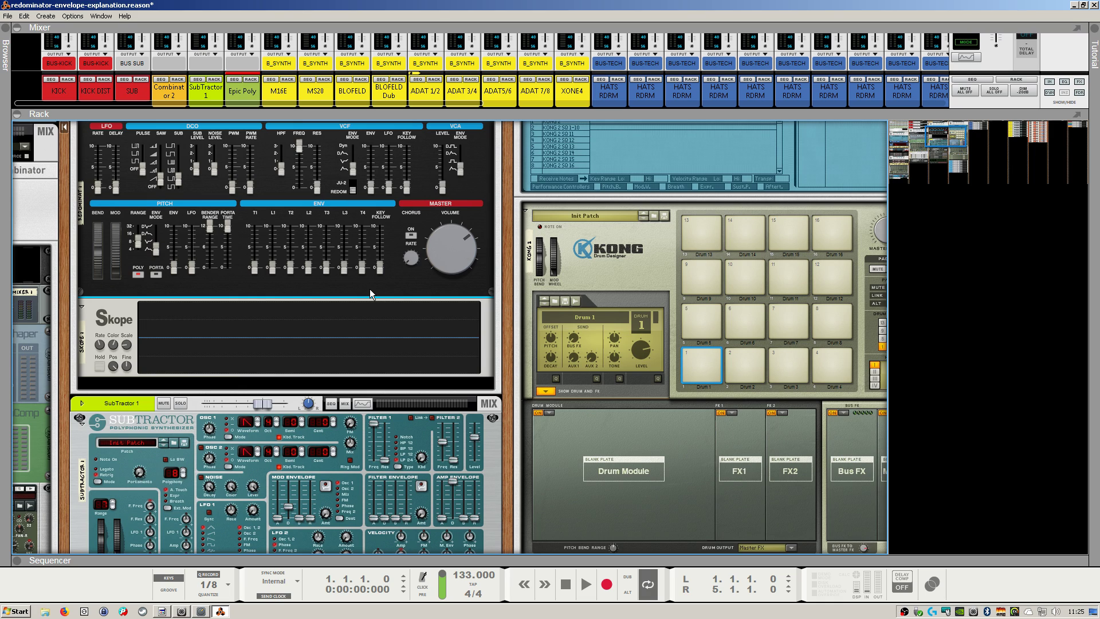
key("Tab")
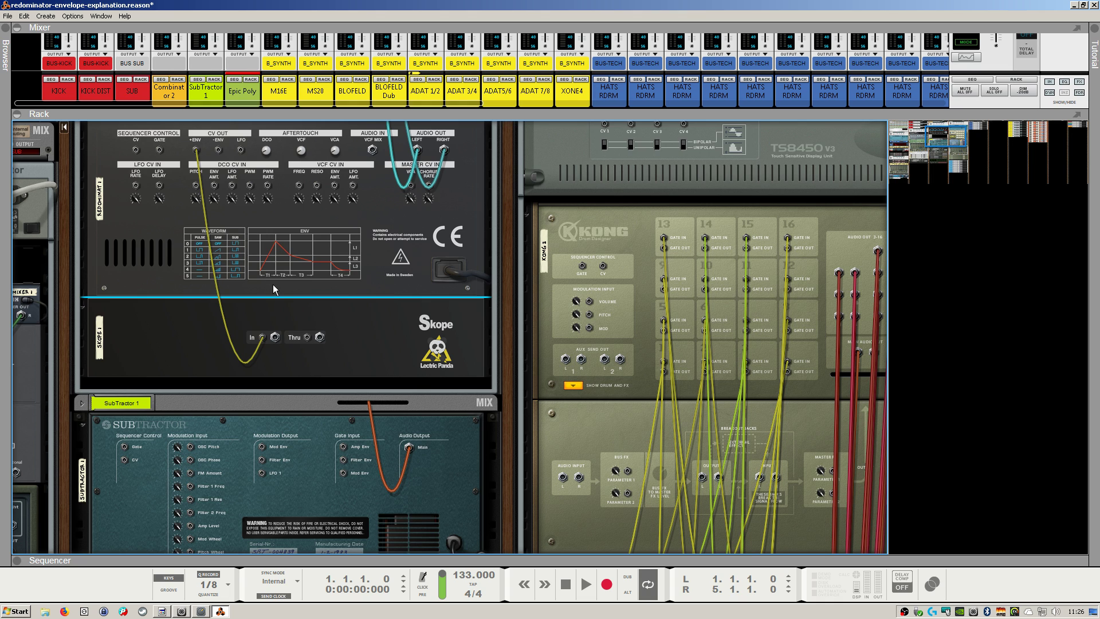
key("Tab")
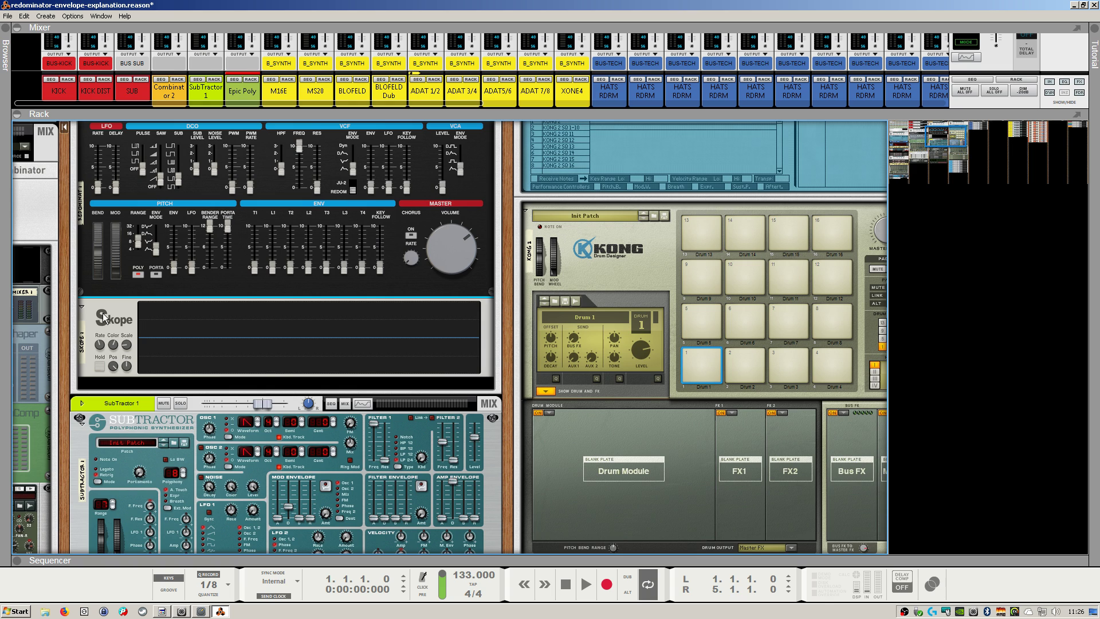
key("Tab")
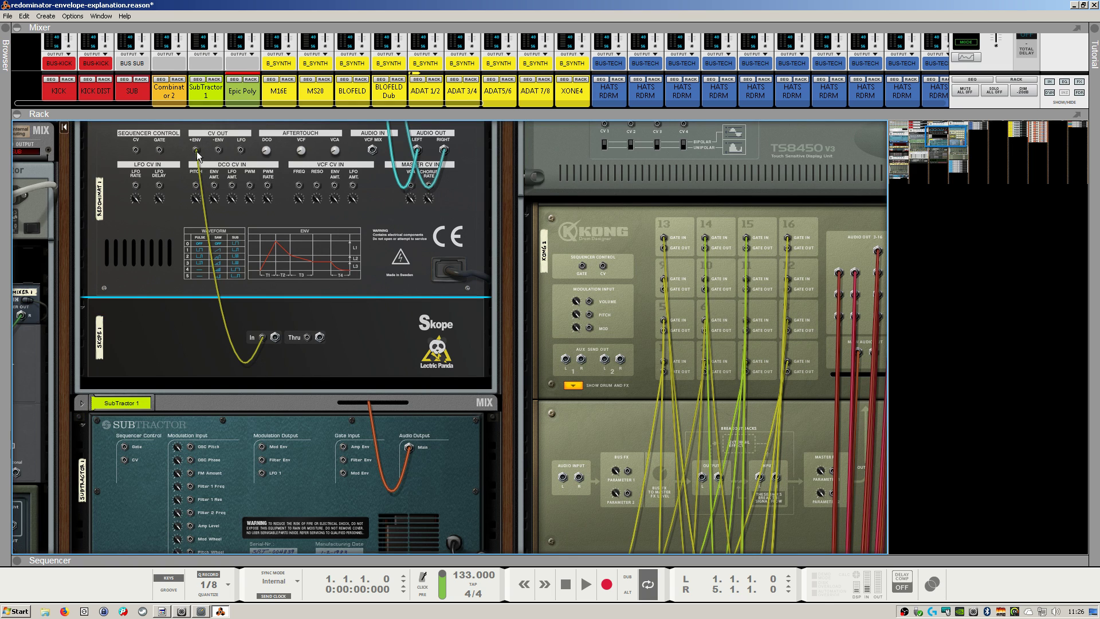
key("Tab")
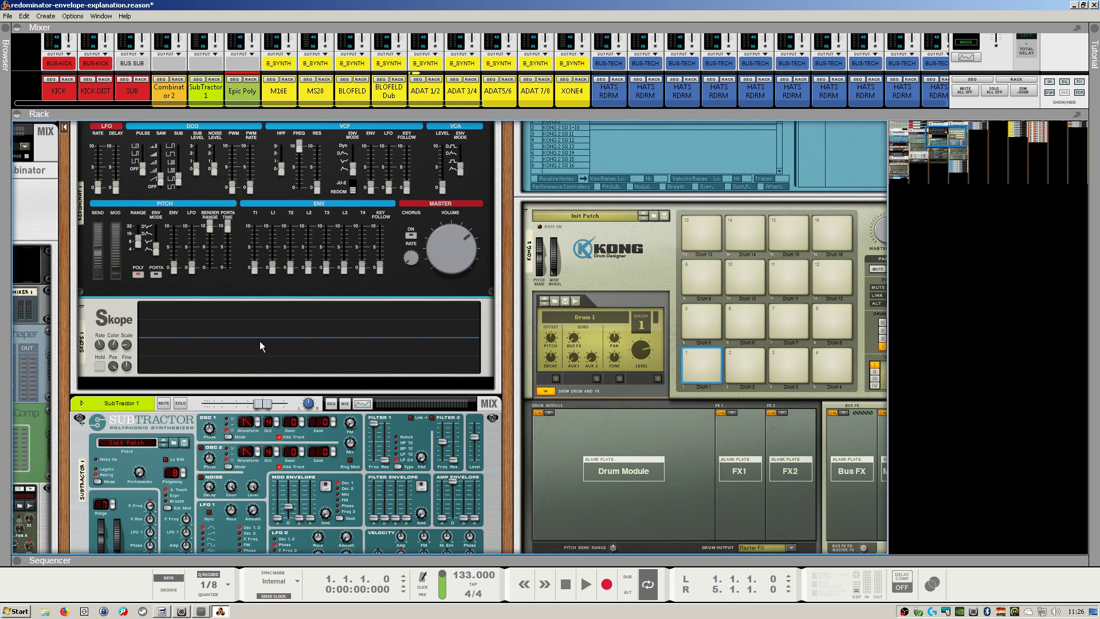
left_click(311, 290)
left_click(461, 164)
left_click(462, 163)
left_click(462, 163)
left_click_drag(462, 164, 464, 175)
scroll(87, 157, "up", 2)
scroll(87, 156, "up", 2)
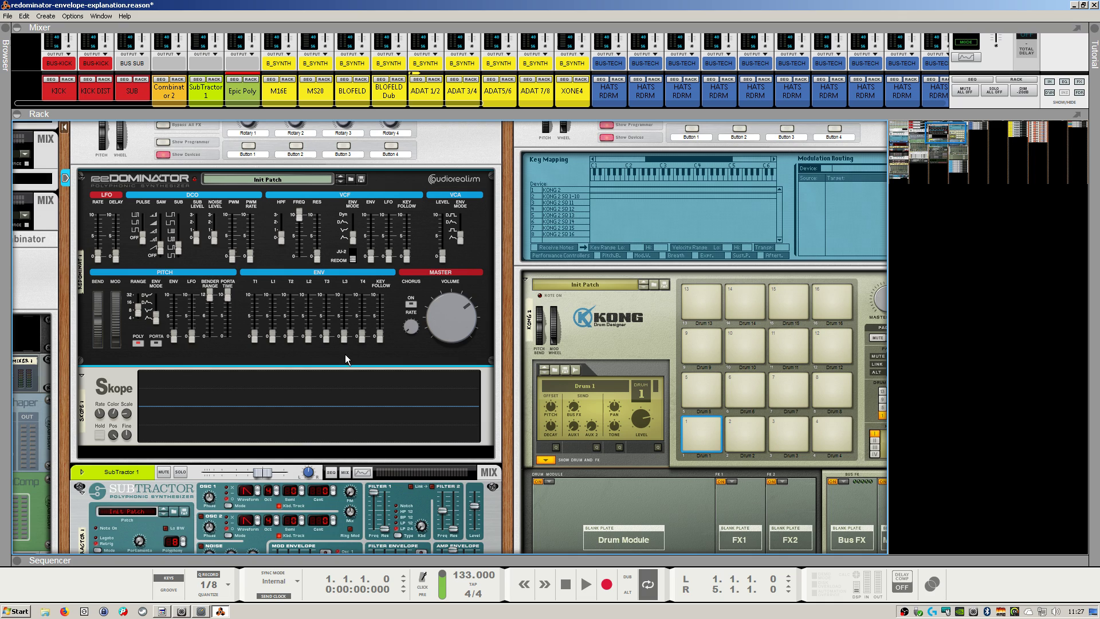
- Set the Redominator envelope T1 attack to about 52 and push L1 to its 127 maximum
left_click_drag(272, 336, 270, 298)
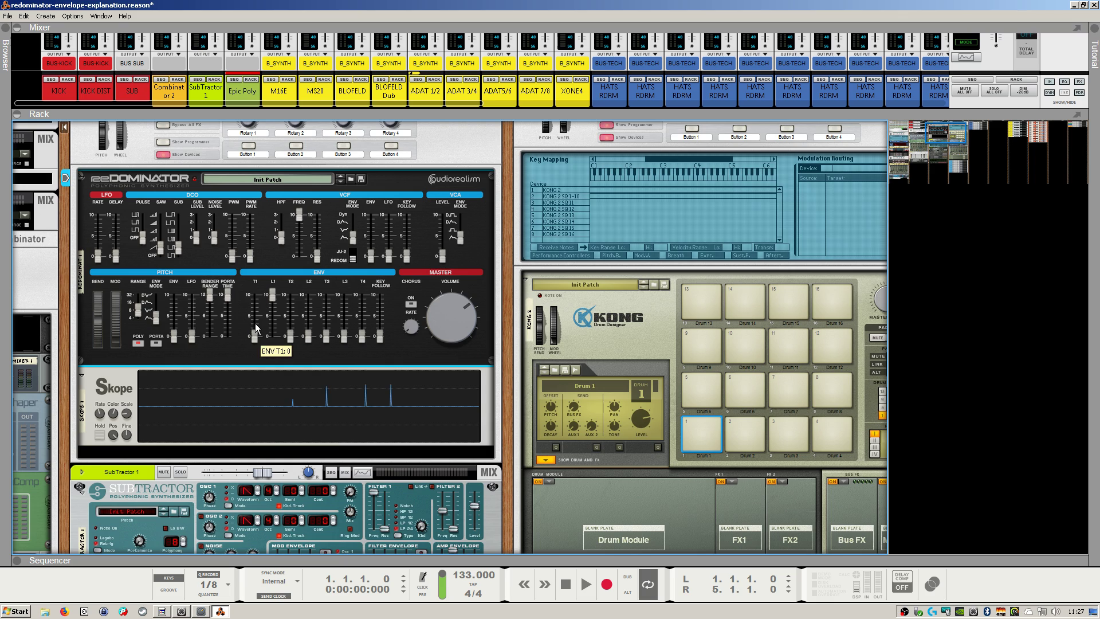
left_click_drag(256, 325, 257, 319)
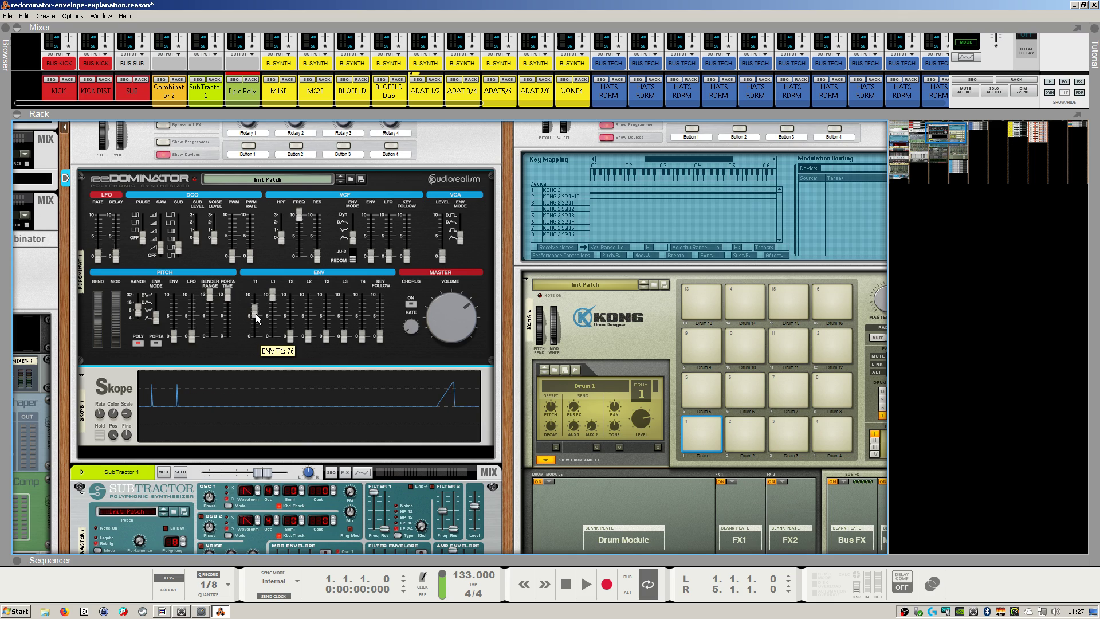
left_click_drag(256, 316, 259, 320)
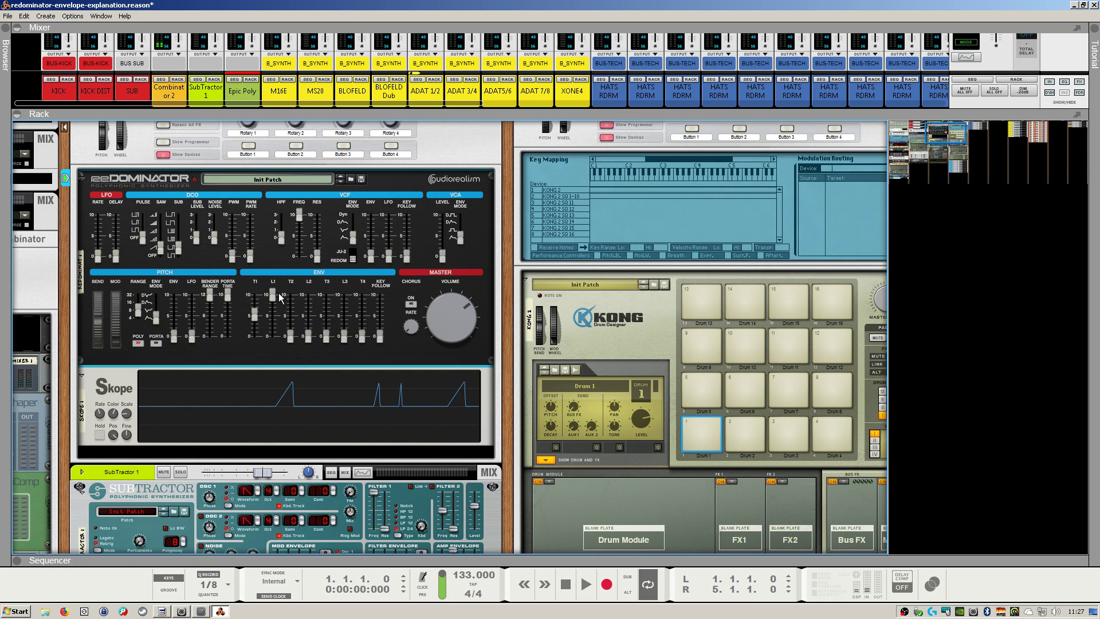
left_click_drag(270, 294, 270, 333)
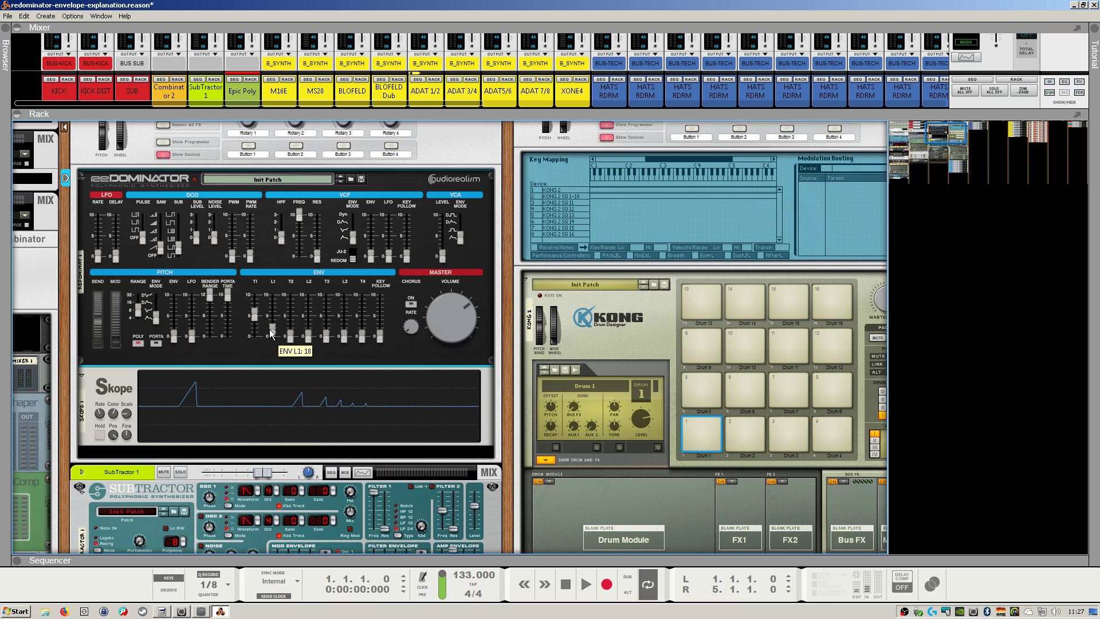
left_click_drag(269, 332, 273, 291)
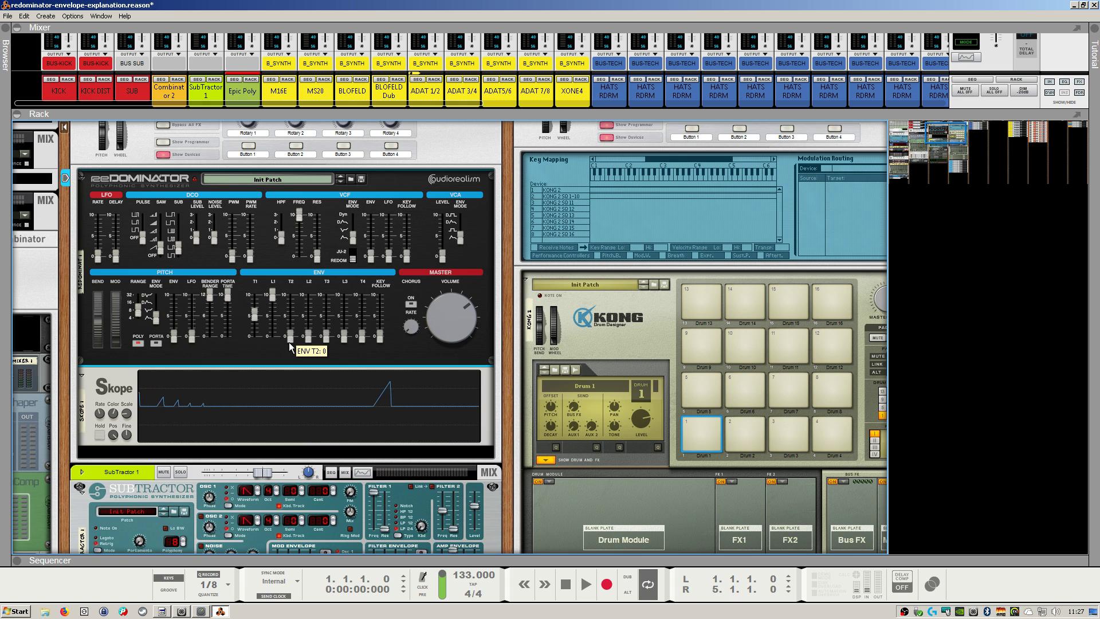
key("Tab")
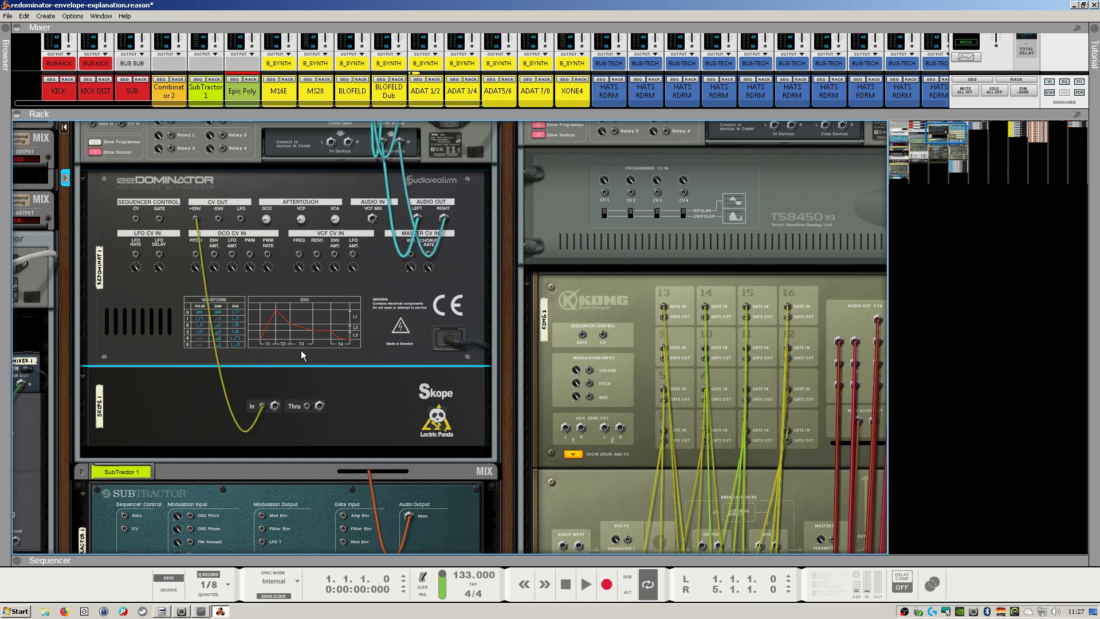
key("Tab")
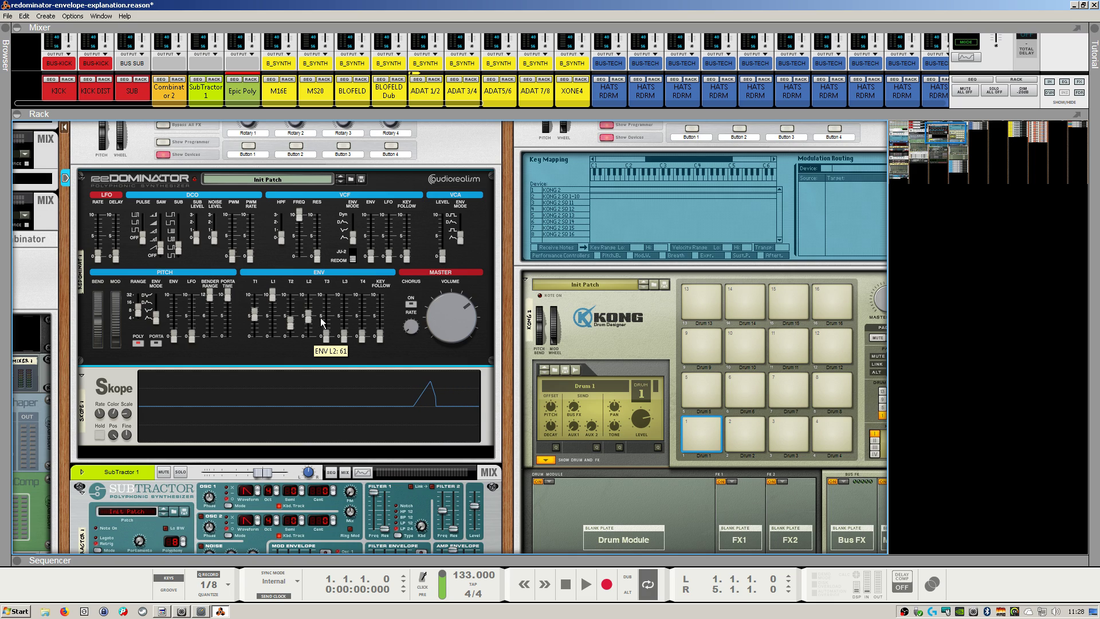
- Lengthen envelope T2, drop L2 to 4, and set the T1 attack to 109
left_click_drag(293, 328, 295, 314)
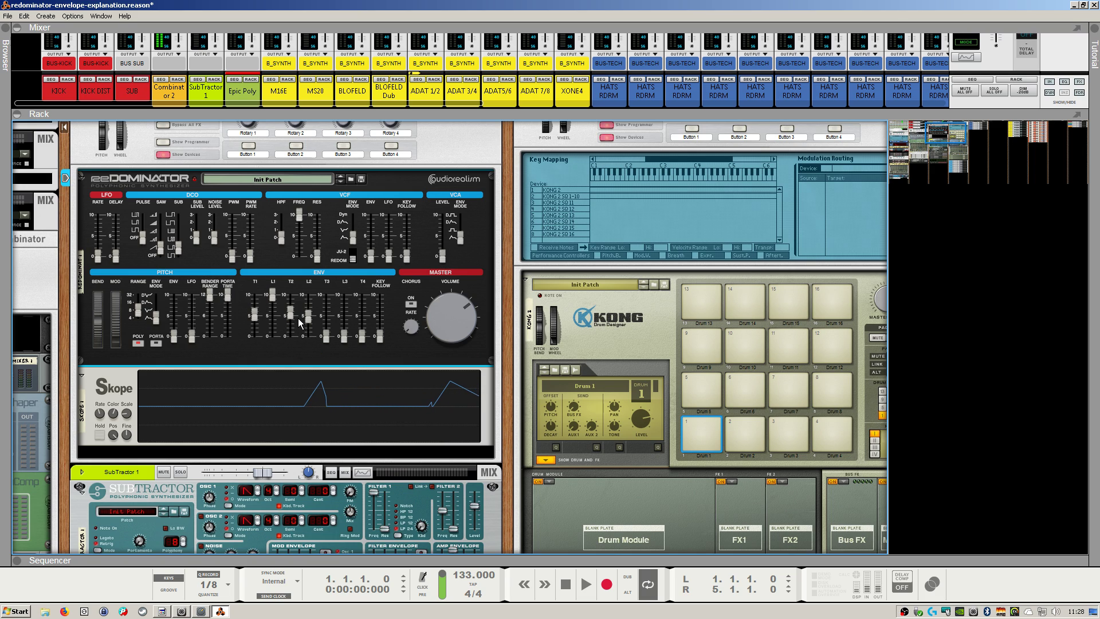
left_click_drag(308, 315, 314, 349)
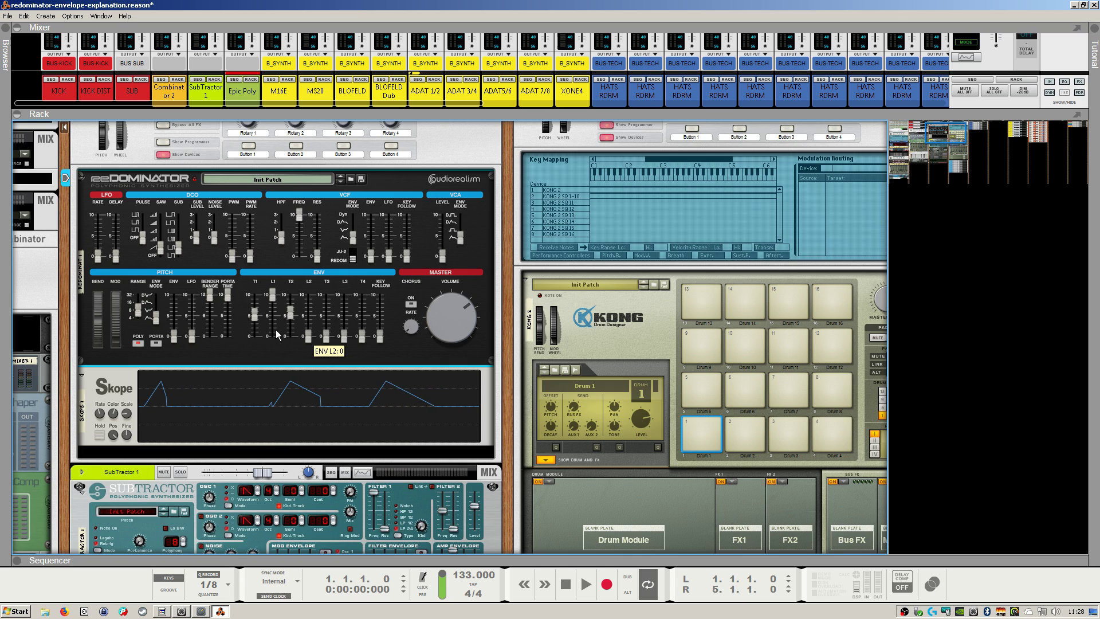
left_click_drag(254, 314, 256, 348)
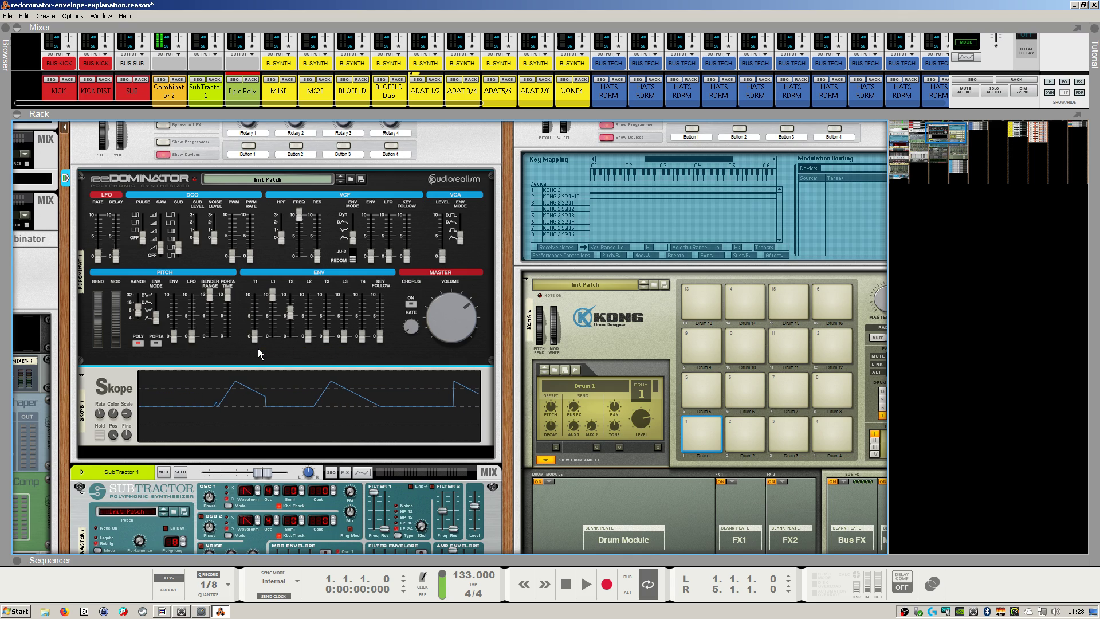
left_click_drag(257, 340, 262, 293)
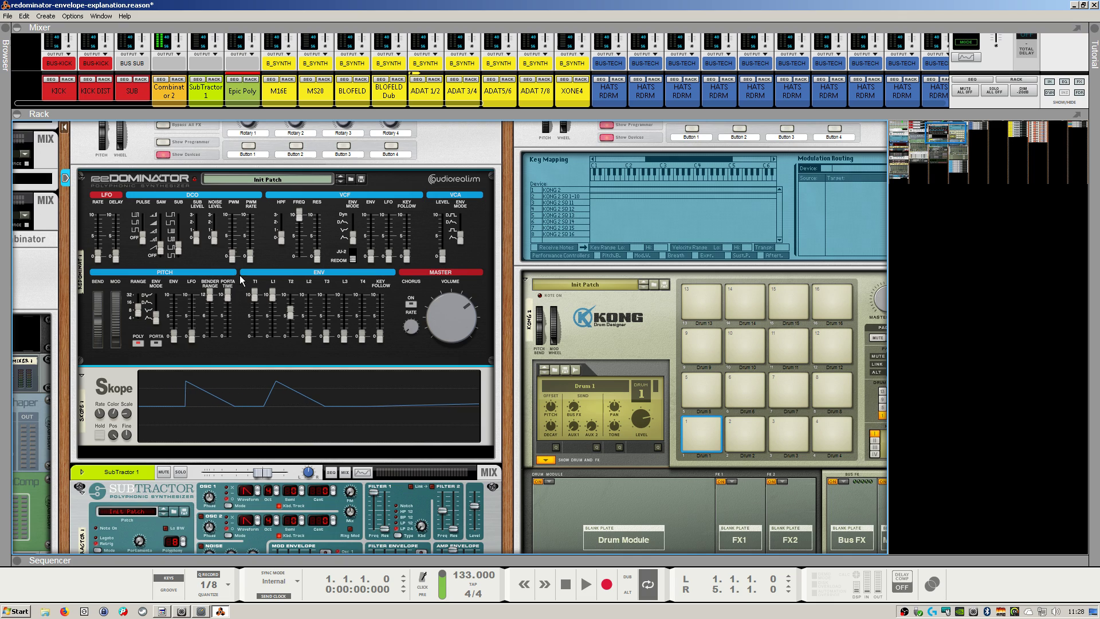
left_click_drag(254, 293, 256, 301)
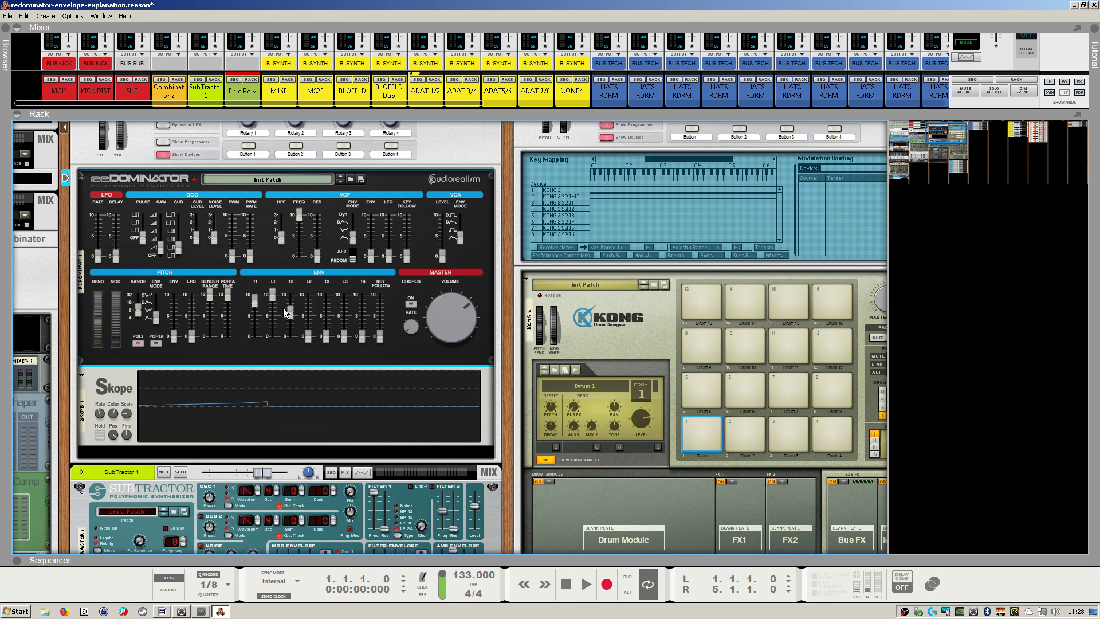
- Zero envelope T1, L2 and T2, and set T3 to about 62 for piano-like decays
left_click_drag(256, 302, 255, 308)
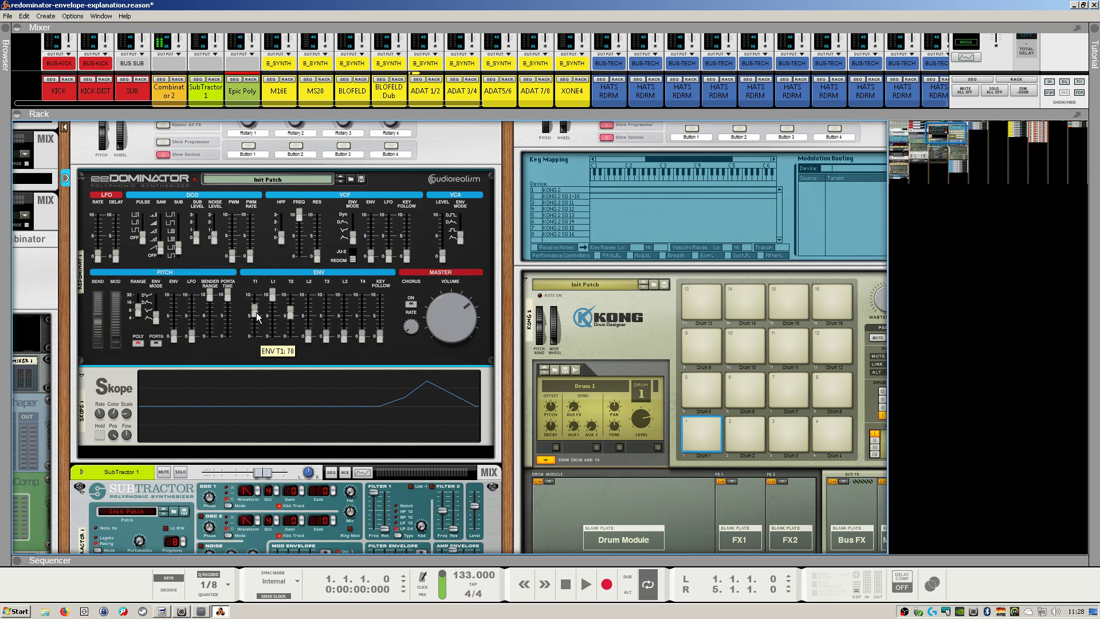
left_click_drag(256, 315, 276, 358)
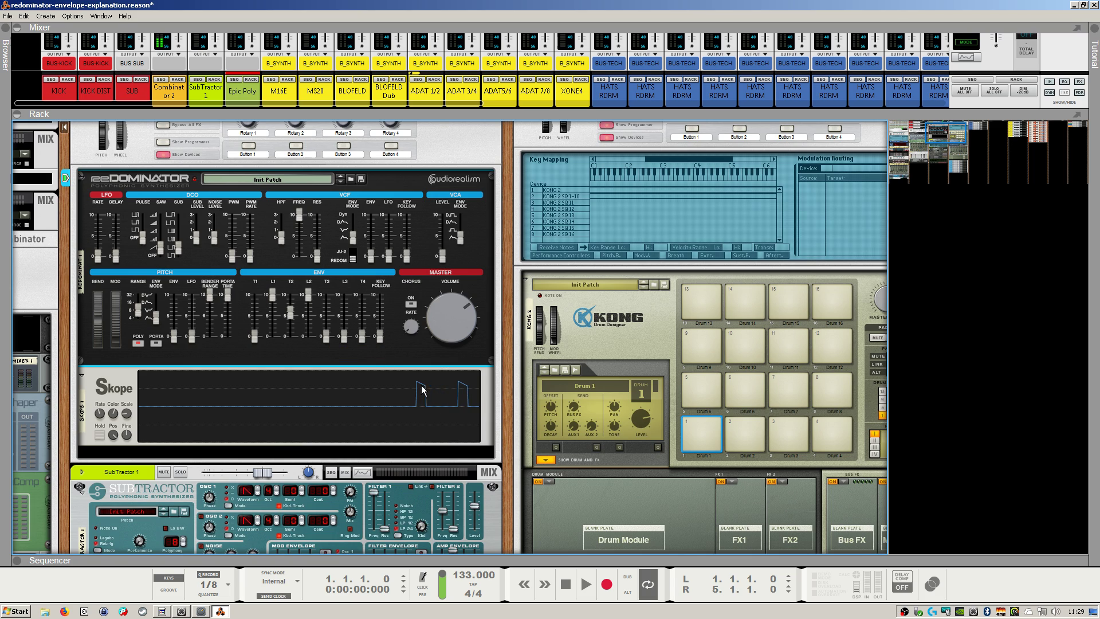
mouse_move(291, 315)
left_mouse_down()
mouse_move(290, 337)
mouse_move(330, 307)
left_mouse_up()
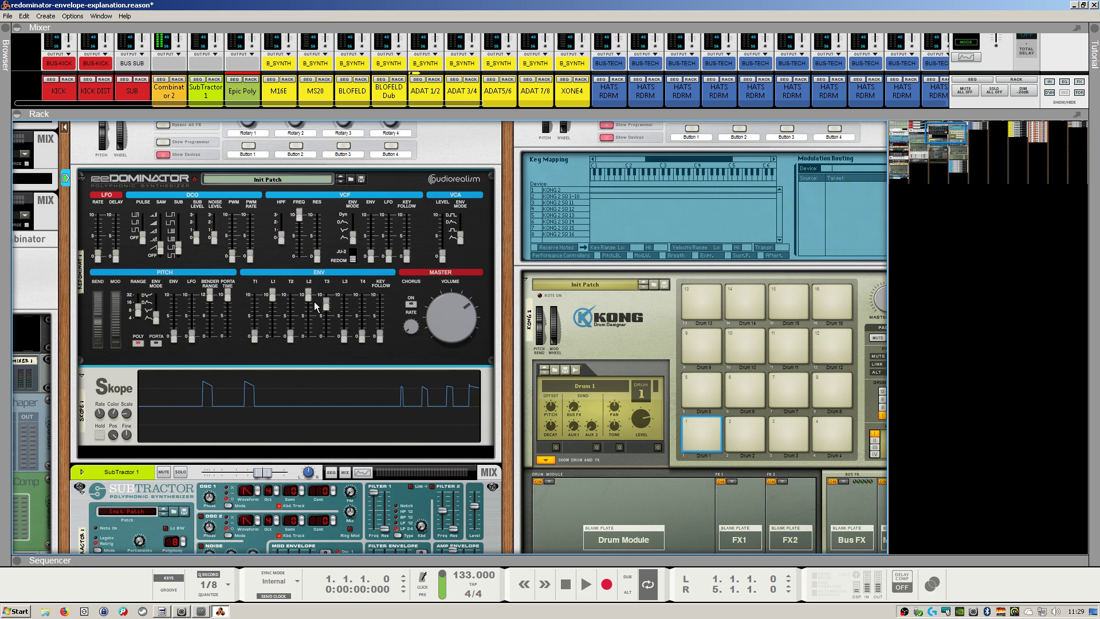
mouse_move(313, 301)
left_mouse_down()
mouse_move(308, 342)
mouse_move(291, 294)
left_mouse_up()
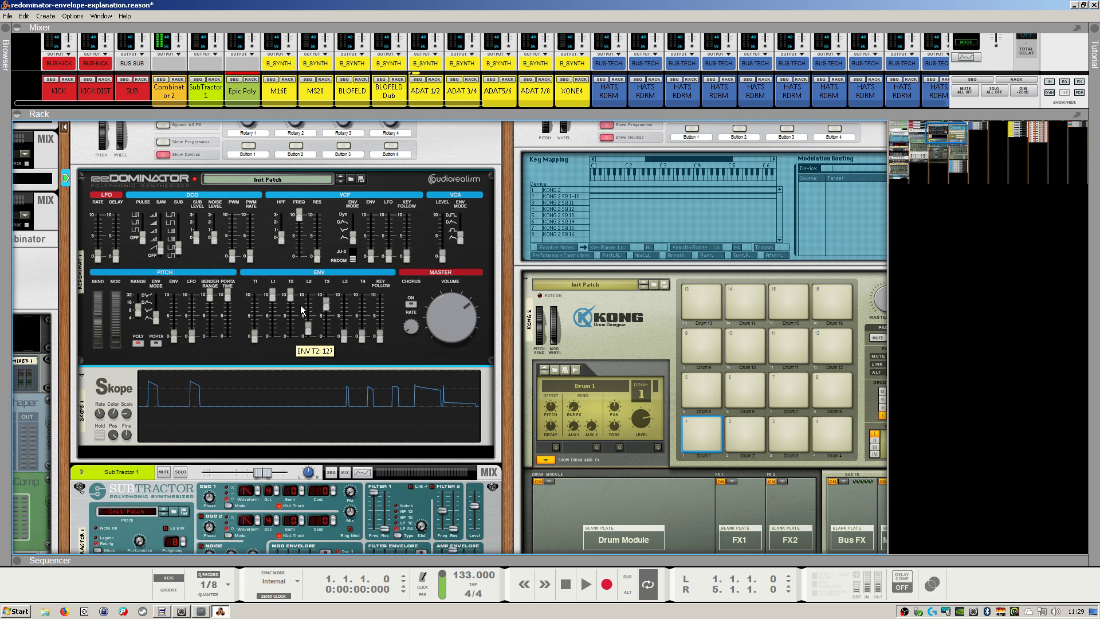
mouse_move(309, 334)
left_mouse_down()
mouse_move(309, 319)
mouse_move(326, 317)
mouse_move(308, 294)
mouse_move(327, 337)
mouse_move(326, 317)
mouse_move(350, 333)
left_mouse_up()
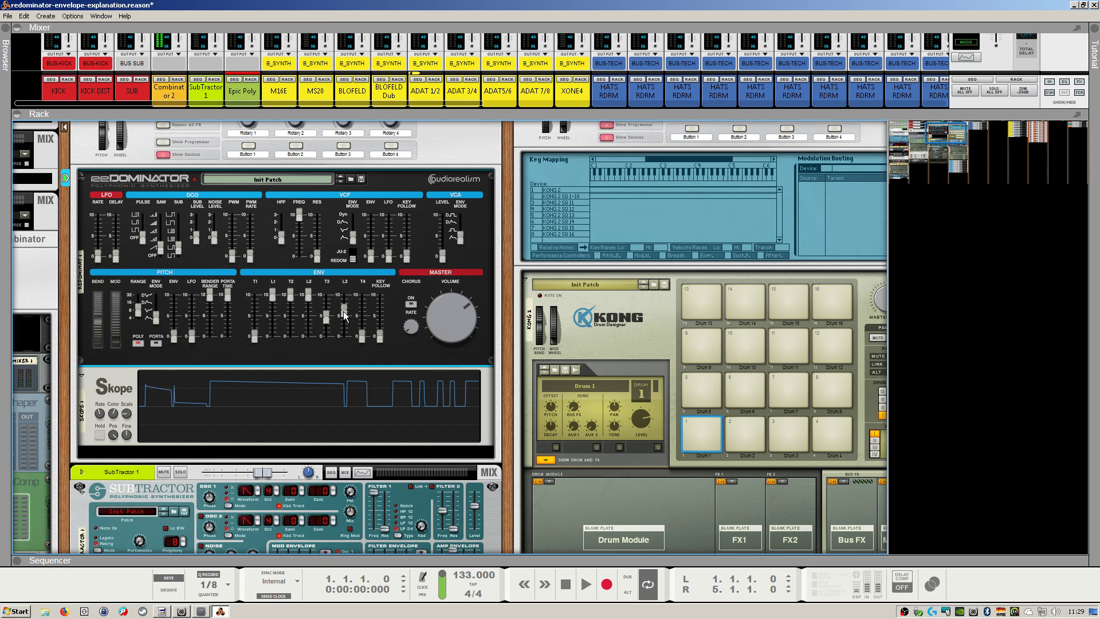
left_click_drag(305, 300, 308, 344)
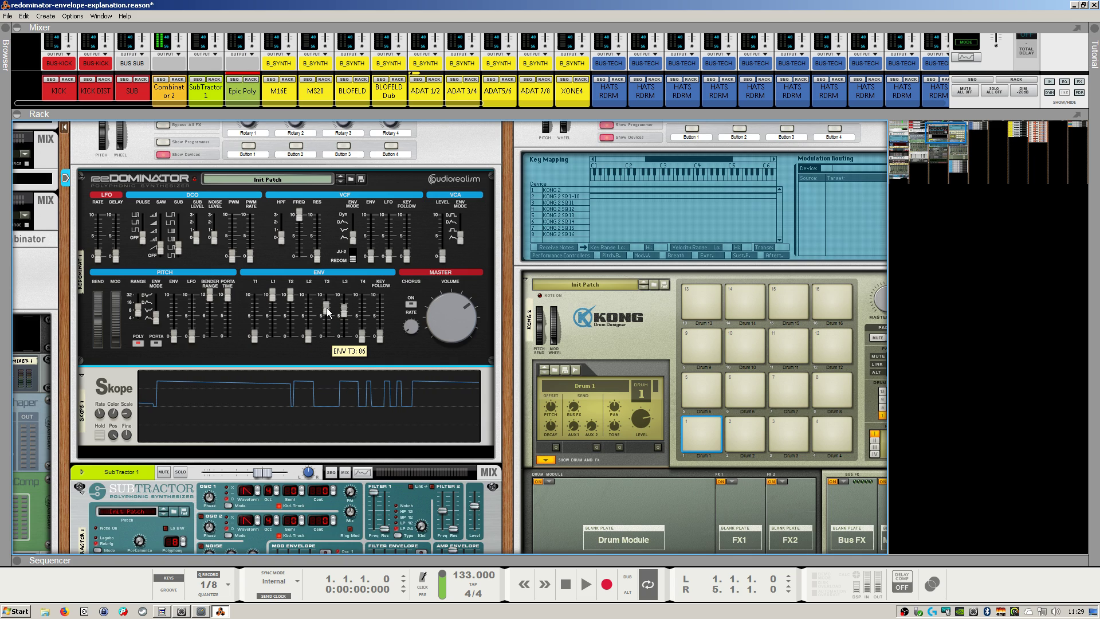
mouse_move(325, 307)
left_mouse_down()
mouse_move(328, 285)
mouse_move(324, 335)
left_mouse_up()
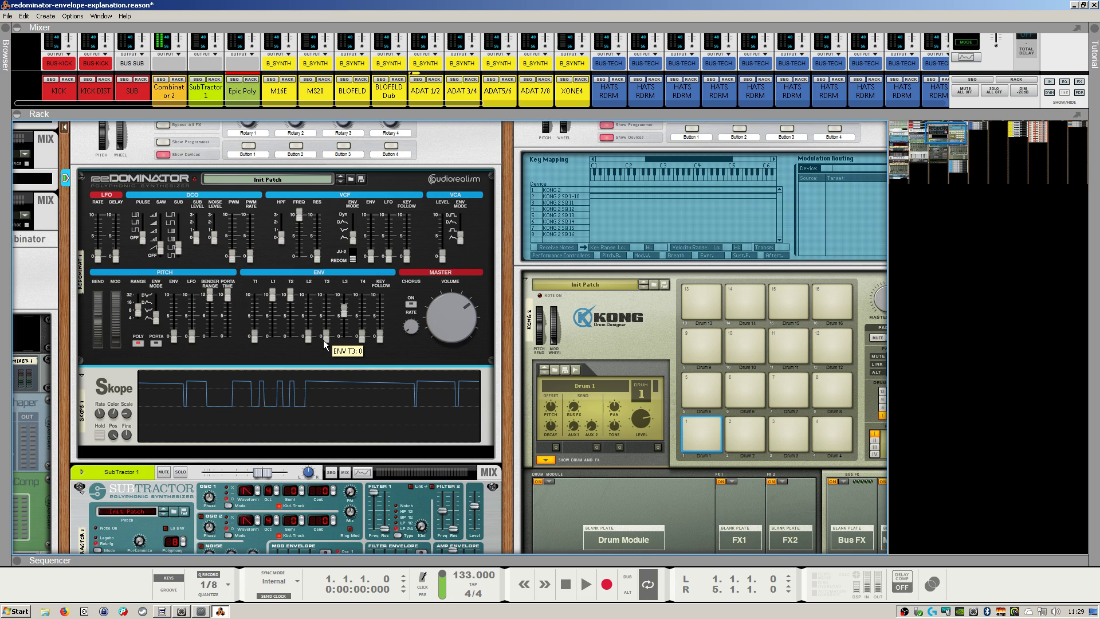
mouse_move(323, 339)
left_mouse_down()
mouse_move(330, 322)
mouse_move(343, 335)
left_mouse_up()
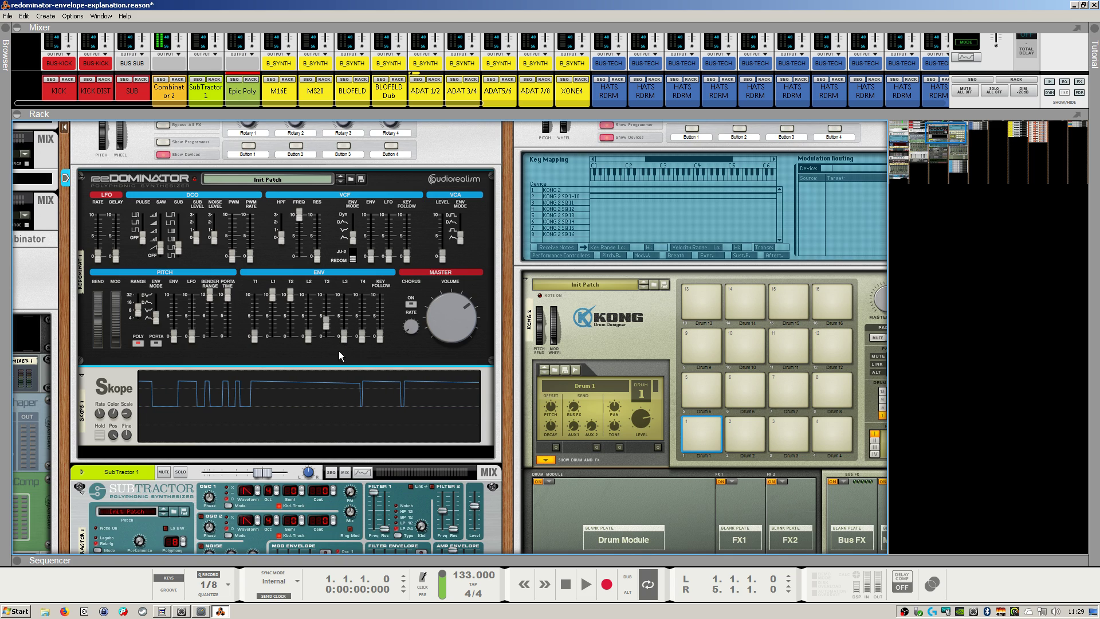
mouse_move(290, 295)
left_mouse_down()
mouse_move(284, 334)
mouse_move(308, 295)
left_mouse_up()
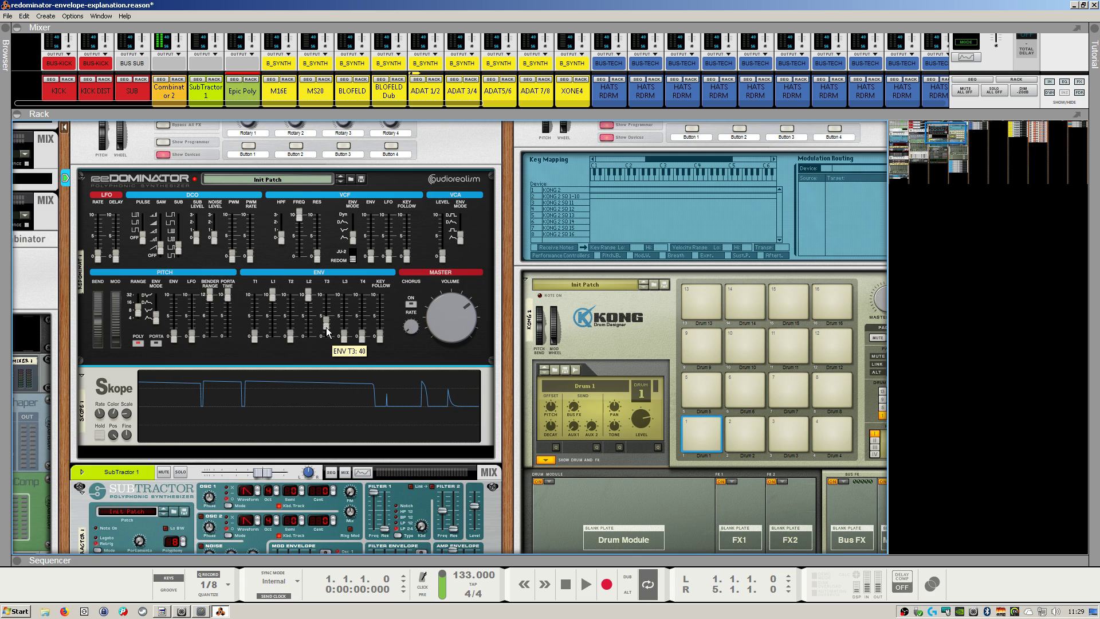
left_click_drag(326, 330, 329, 327)
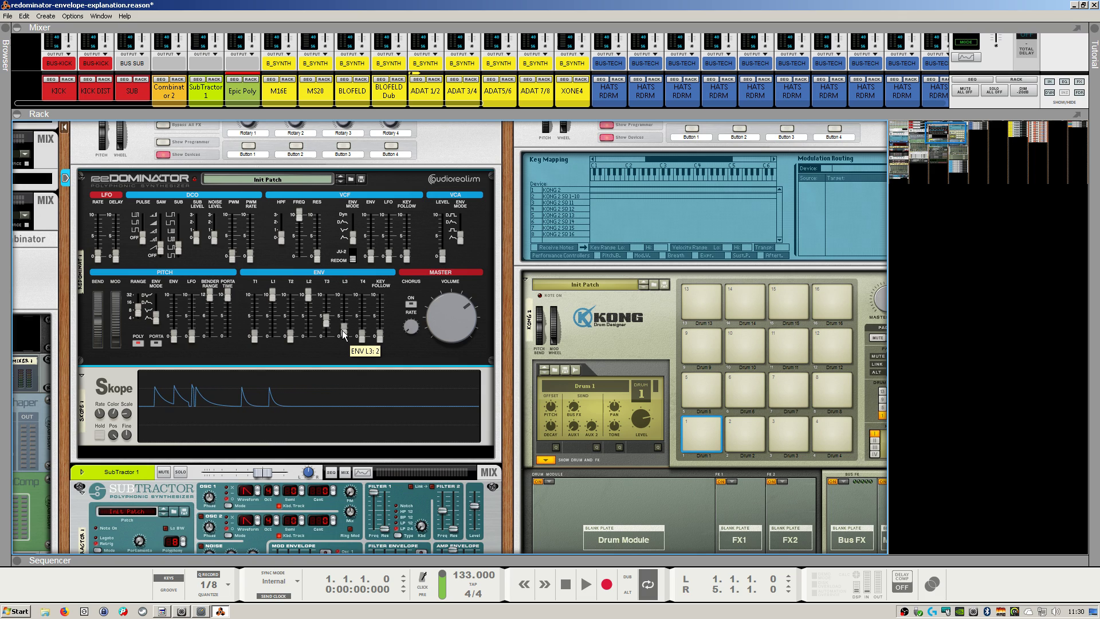
- Raise envelope L3 to 59 and T4 to about 51 so notes settle on a held level
left_click_drag(341, 342, 345, 322)
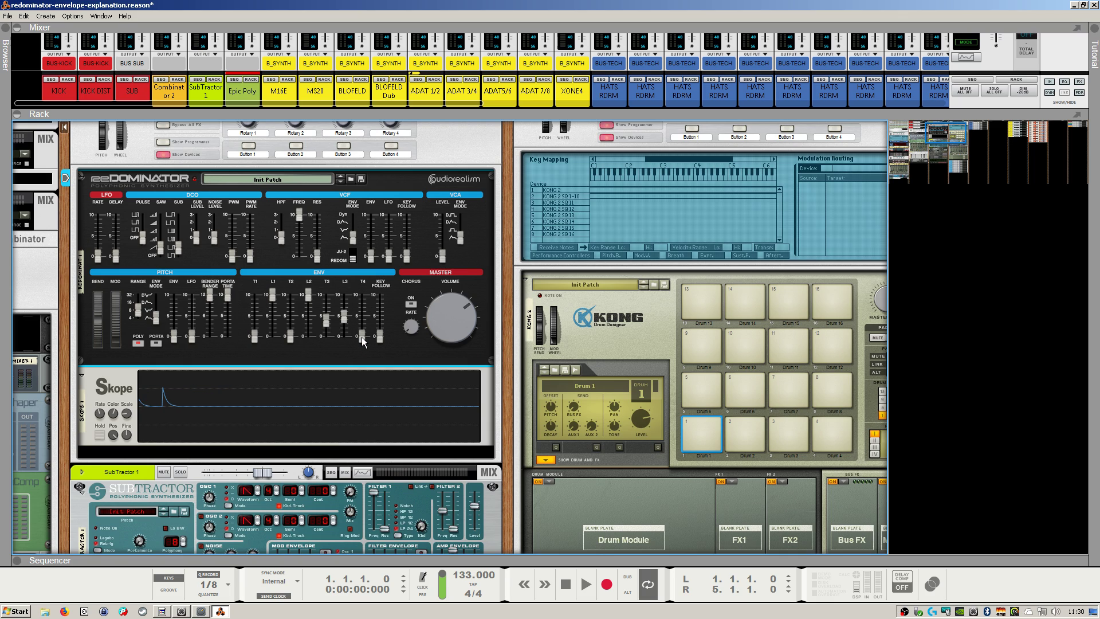
left_click_drag(362, 339, 365, 323)
mouse_move(326, 327)
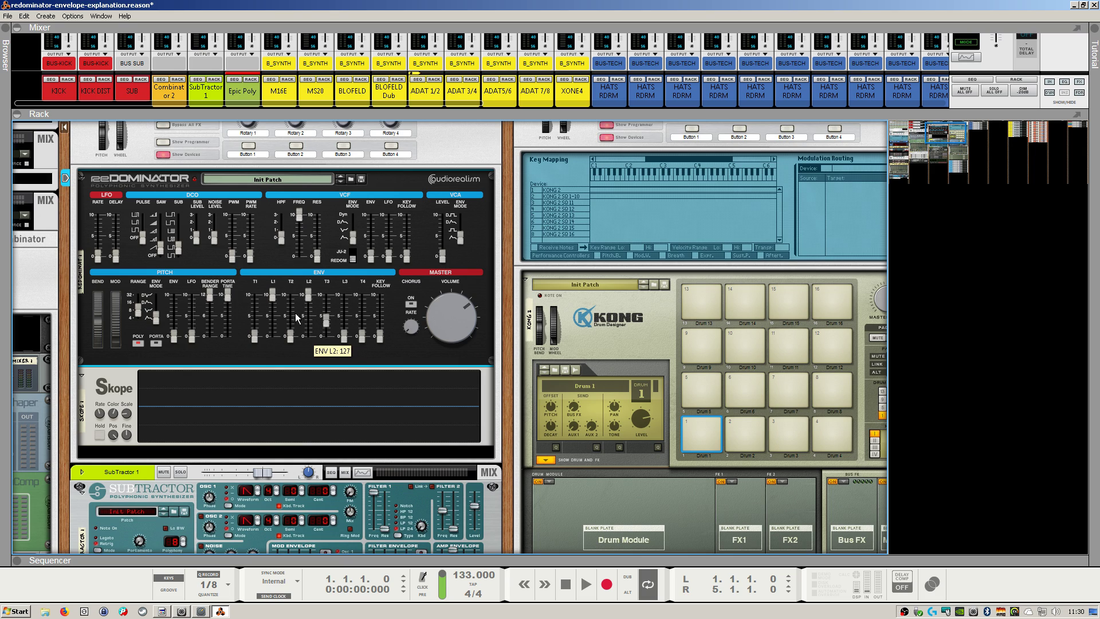
mouse_move(362, 337)
left_mouse_down()
mouse_move(361, 346)
mouse_move(363, 321)
mouse_move(344, 335)
mouse_move(361, 328)
mouse_move(343, 316)
left_mouse_up()
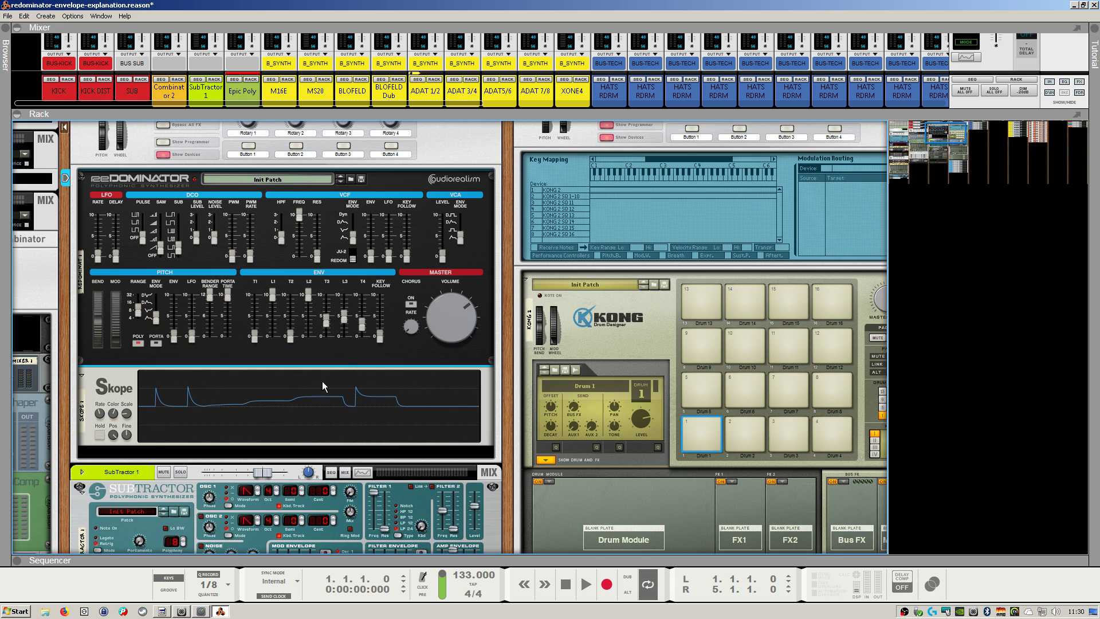
- Give envelope T1 a short time and set T4 to 66
left_click_drag(254, 336, 254, 316)
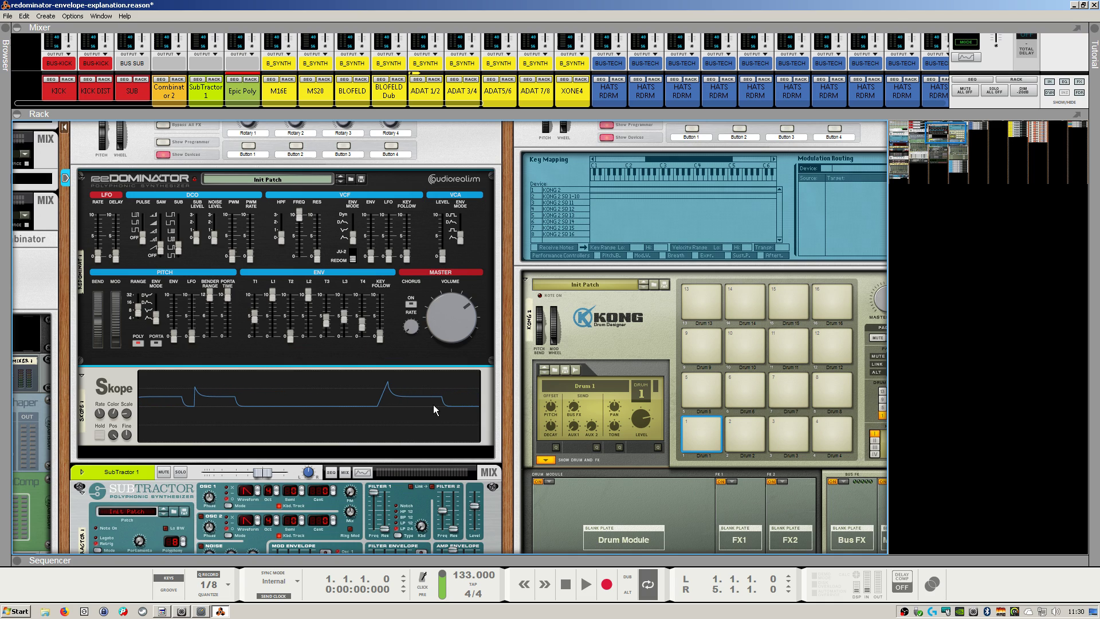
left_click_drag(362, 326, 362, 347)
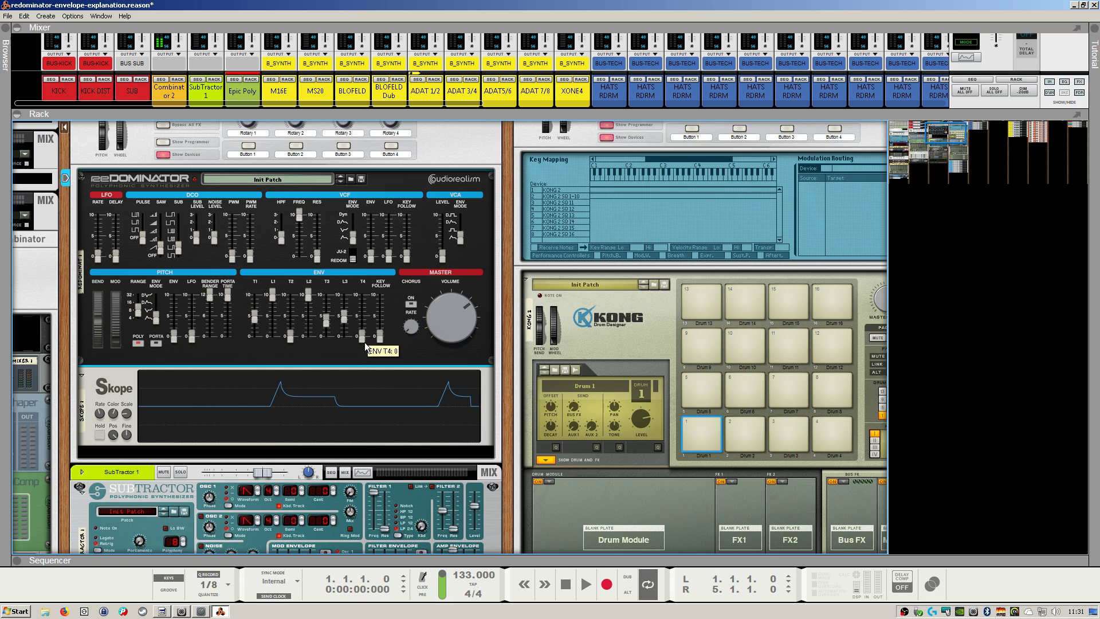
left_click_drag(366, 341, 364, 322)
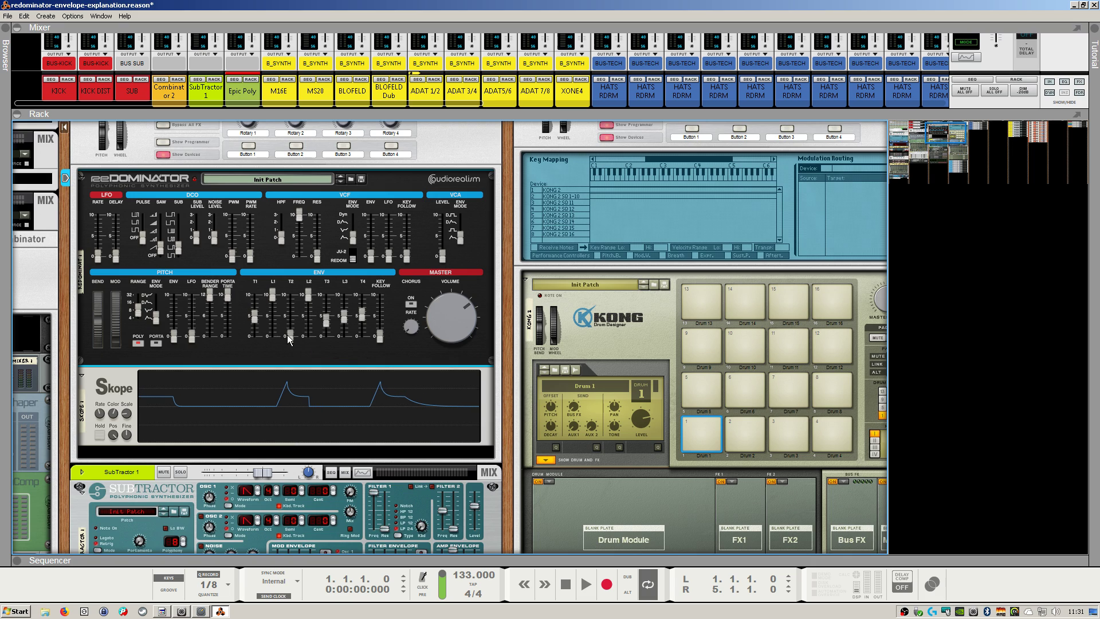
- Raise envelope T2 to 86, freezing the Skope trace with Hold to inspect it
left_click_drag(287, 334, 292, 339)
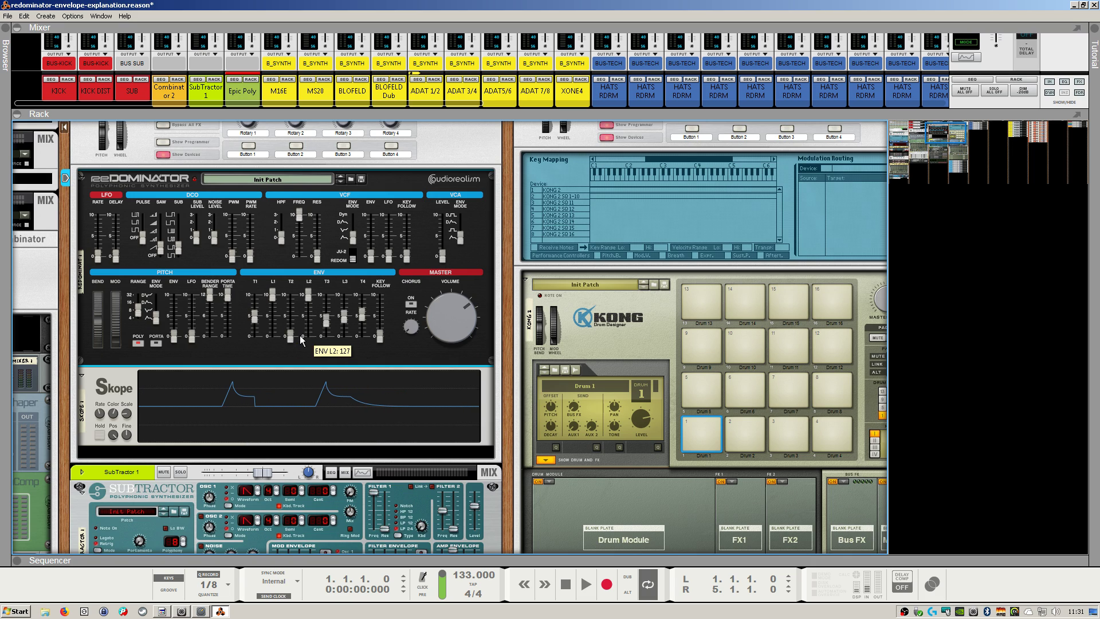
left_click(248, 386)
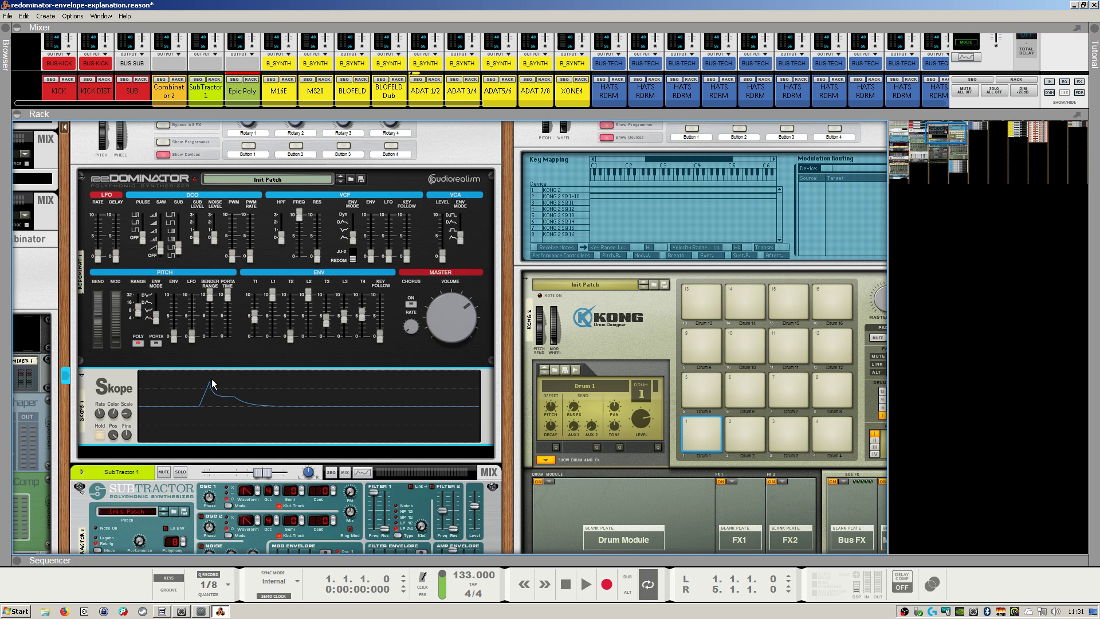
left_click_drag(299, 339, 295, 319)
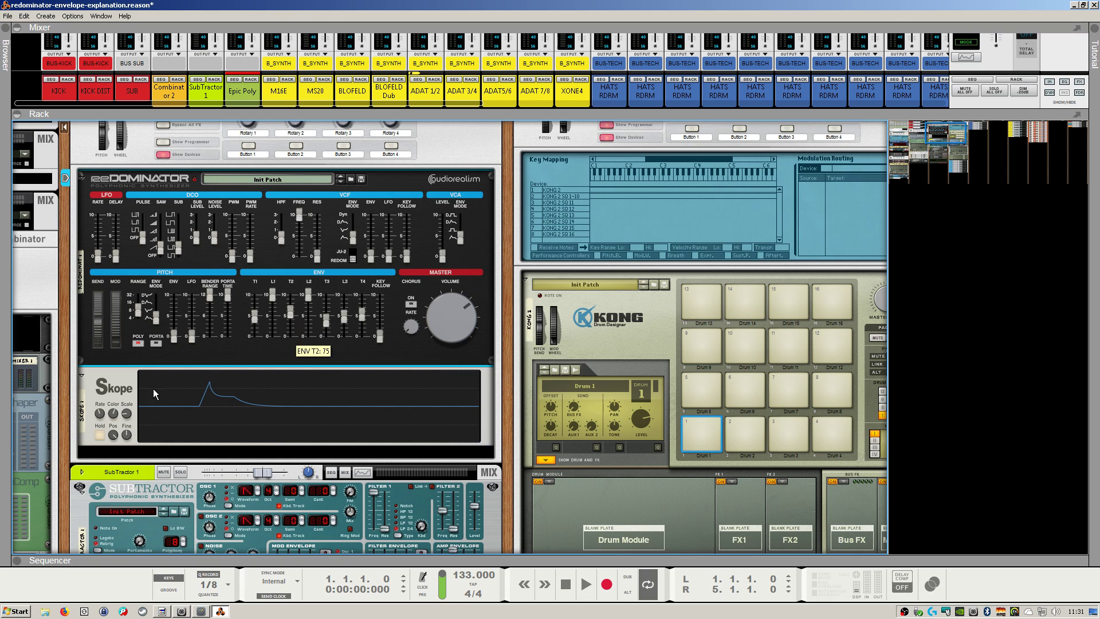
left_click(99, 434)
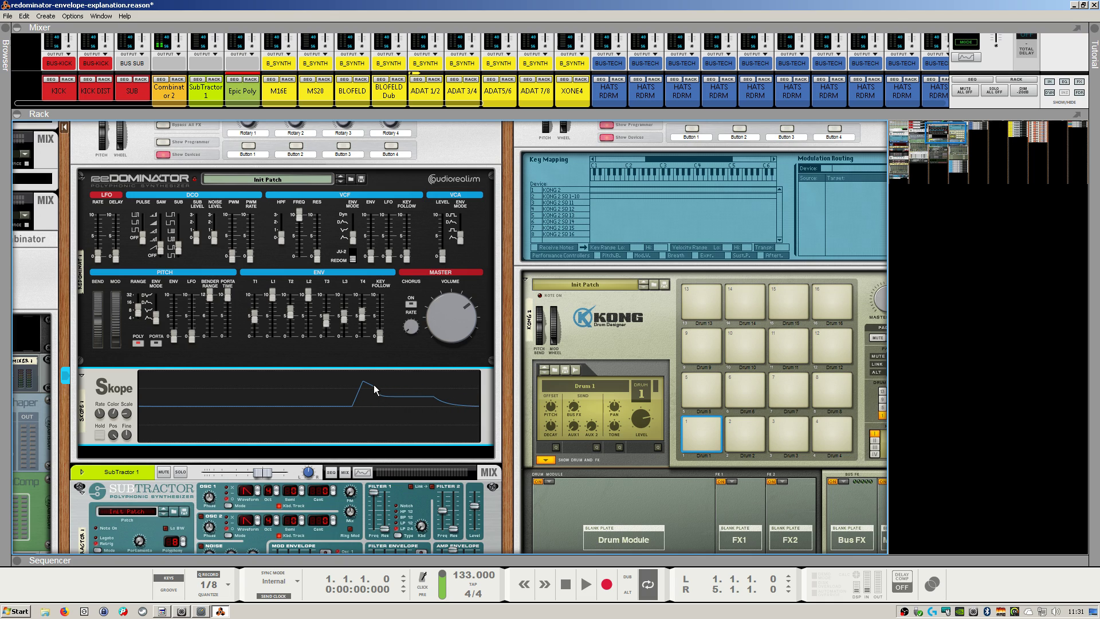
left_click_drag(291, 316, 293, 312)
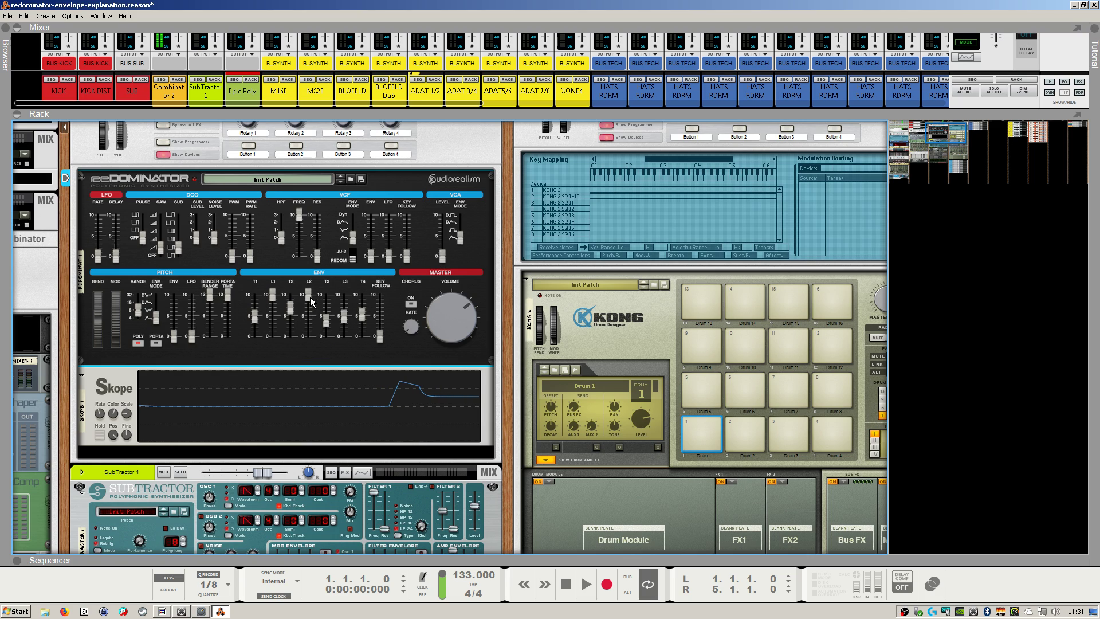
- Lower envelope L2 to about 50 and check the stepped-down plateau on the Skope
left_click_drag(310, 296, 309, 322)
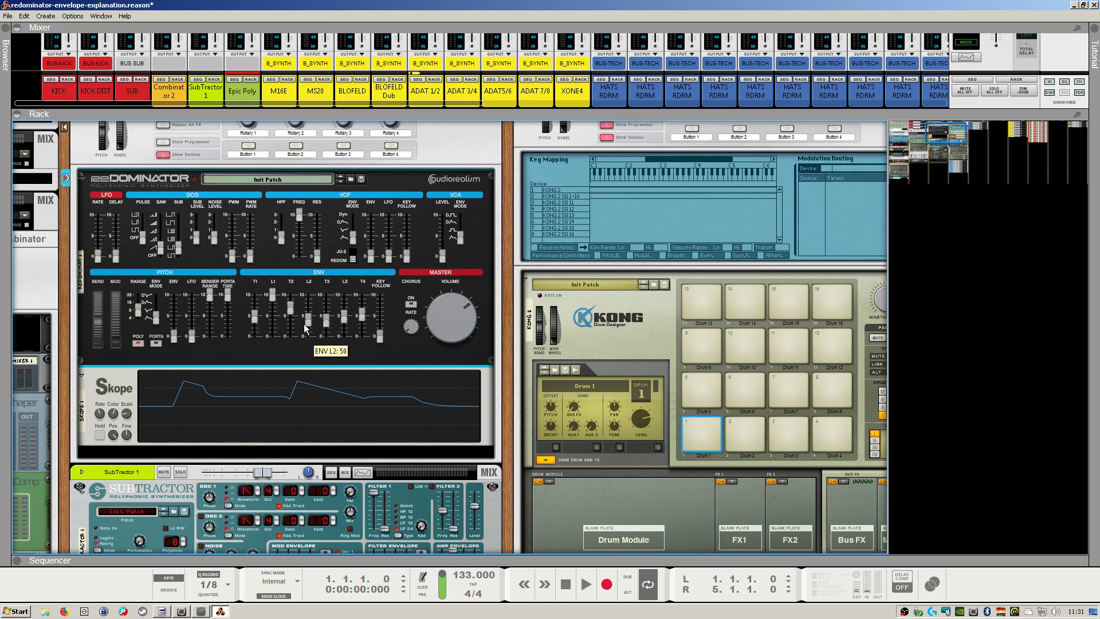
left_click(329, 396)
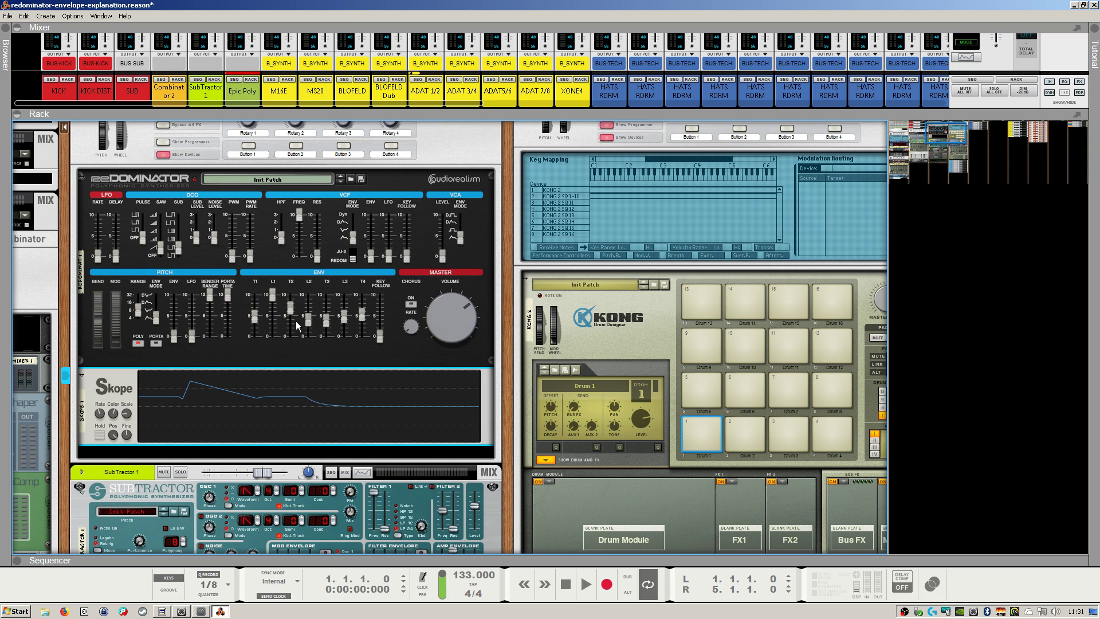
left_click_drag(309, 319, 308, 322)
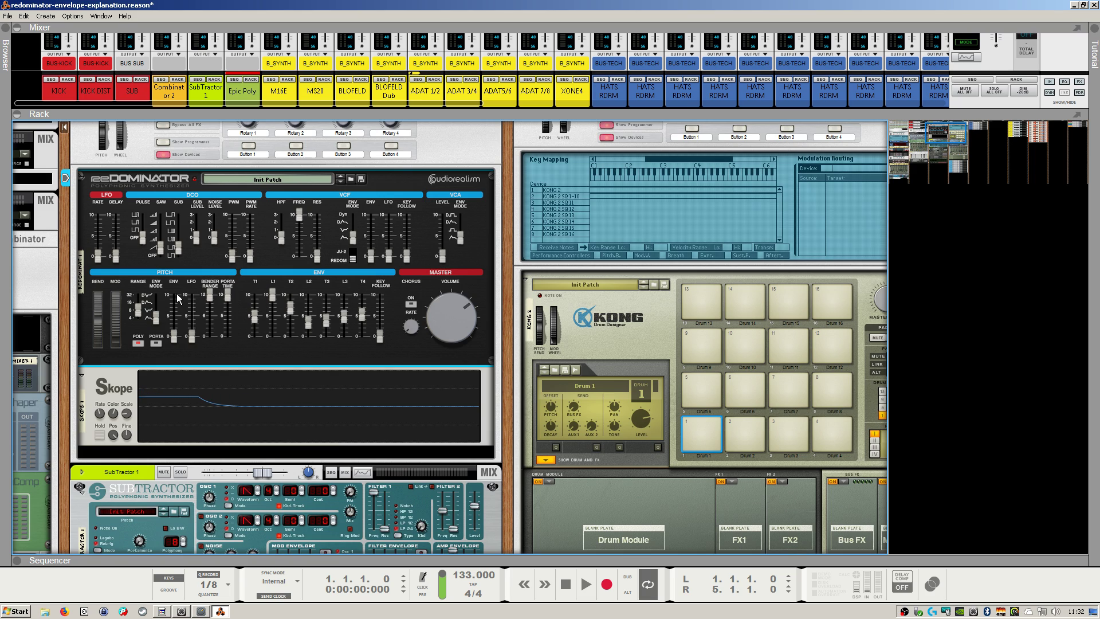
- Set envelope T1 to 81, switch pitch env mode to -Env, and raise pitch depth to 12 semitones
left_click_drag(255, 318, 255, 307)
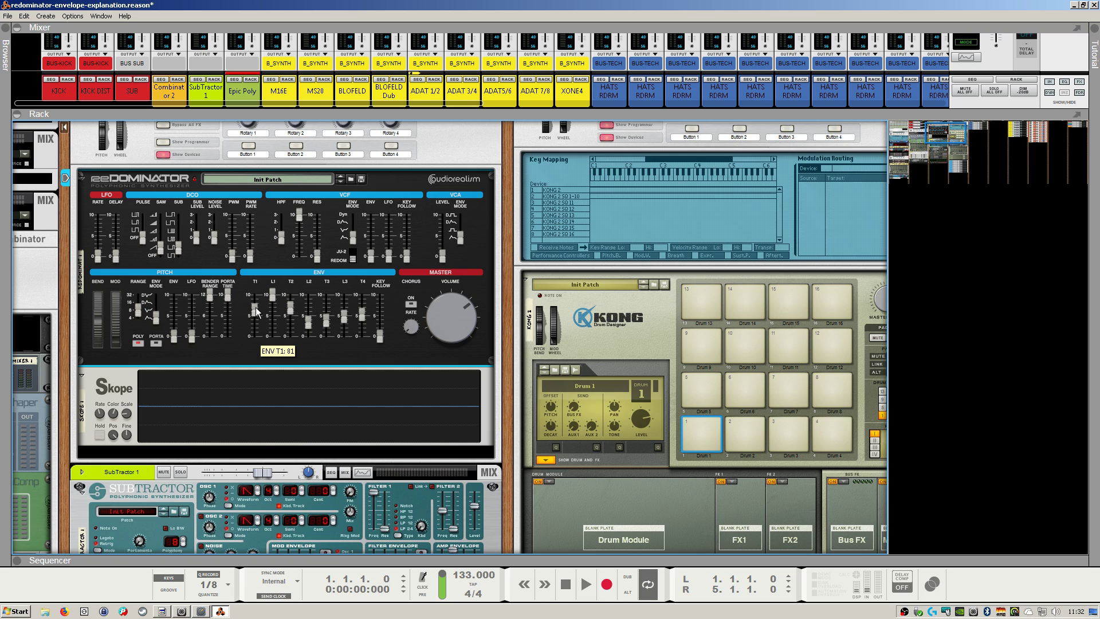
mouse_move(292, 311)
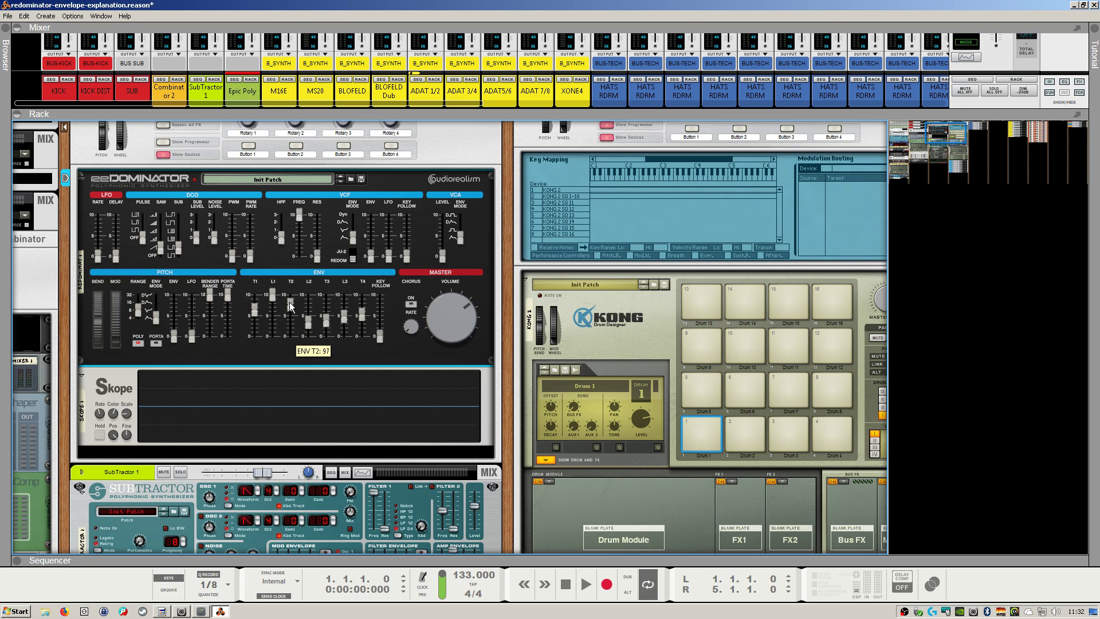
left_click(156, 314)
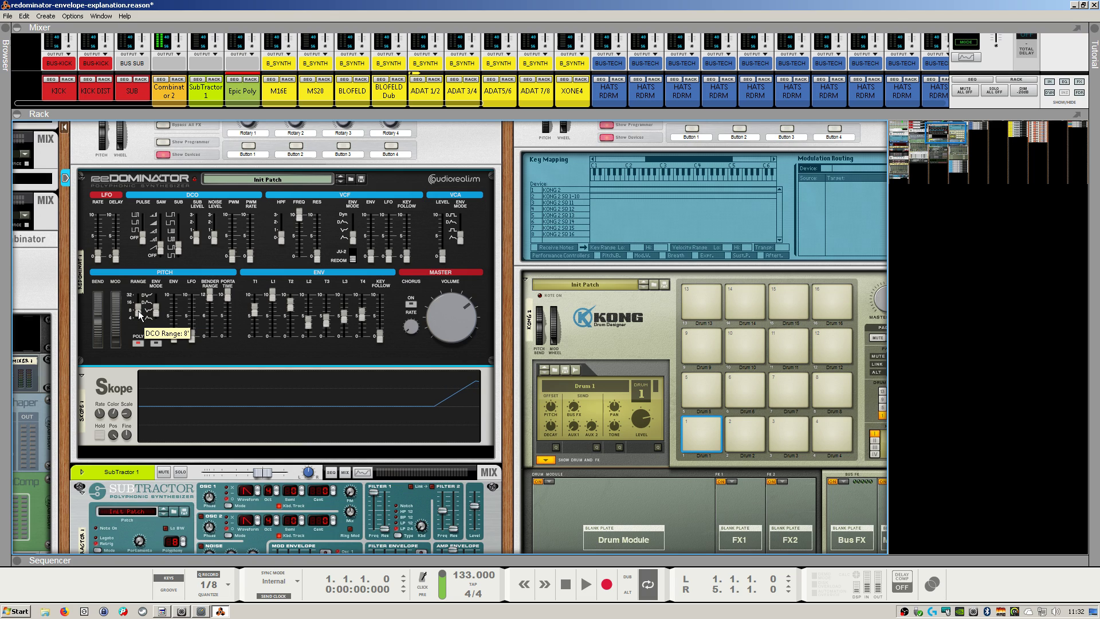
left_click_drag(174, 338, 174, 291)
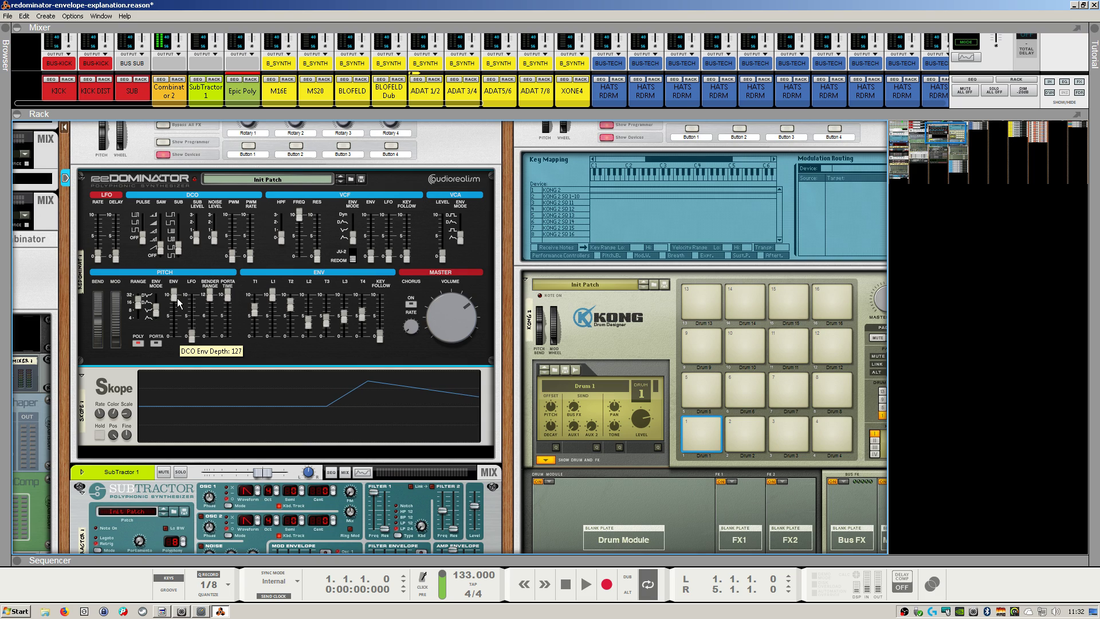